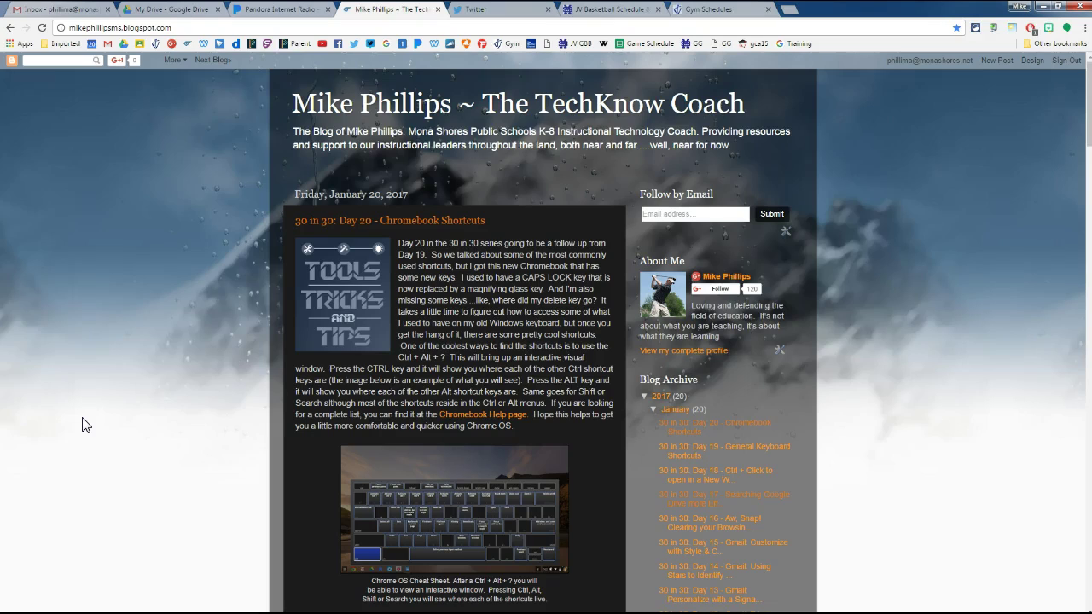
- Open a new tab beside the blog tab, close it and return to the blog
click(65, 419)
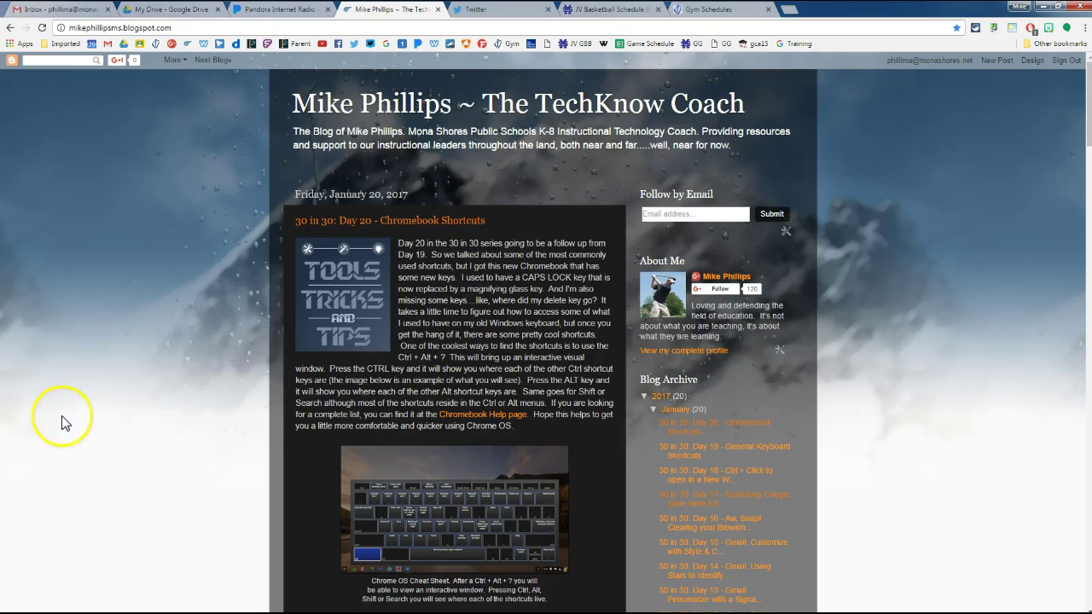
right_click(400, 15)
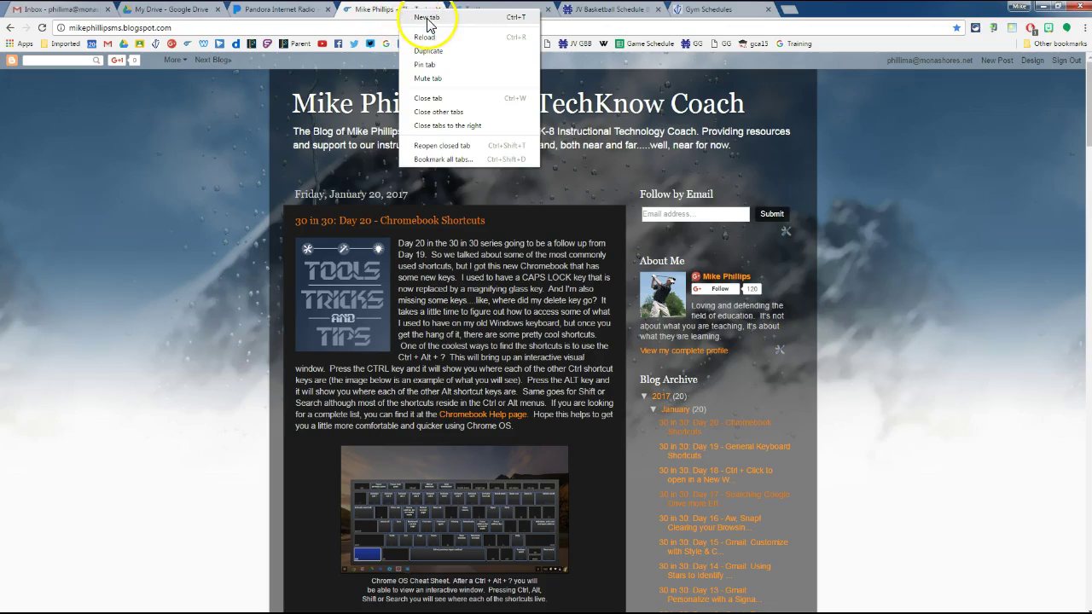
click(426, 19)
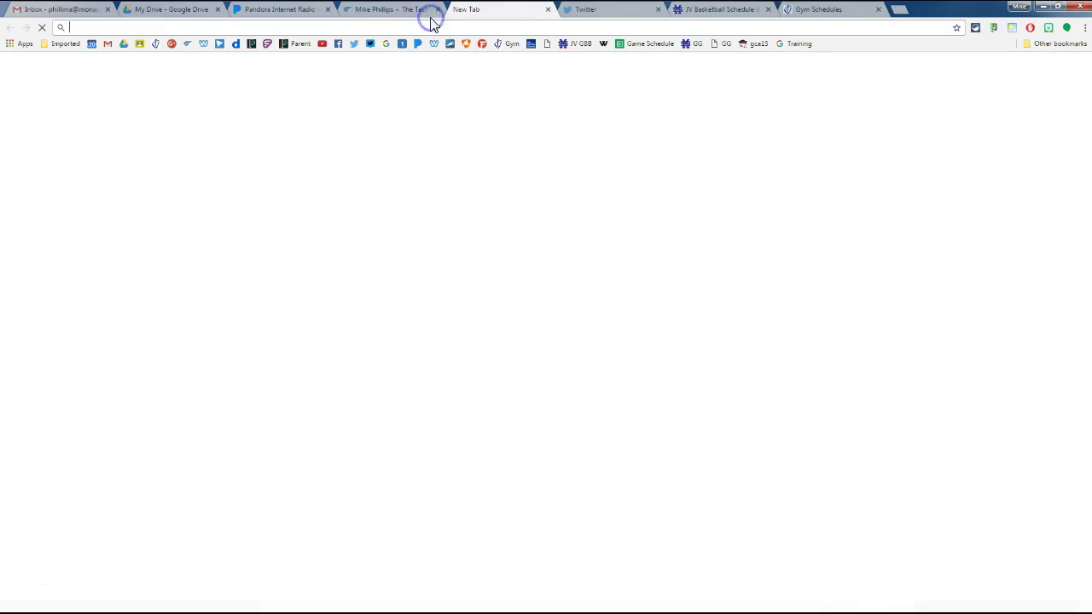
click(547, 10)
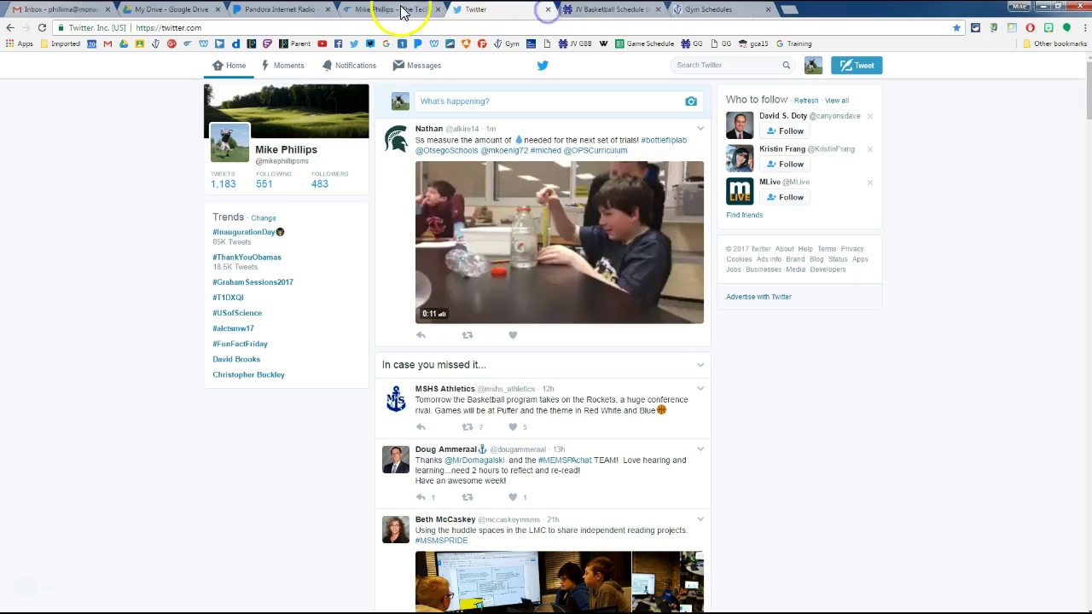
right_click(395, 10)
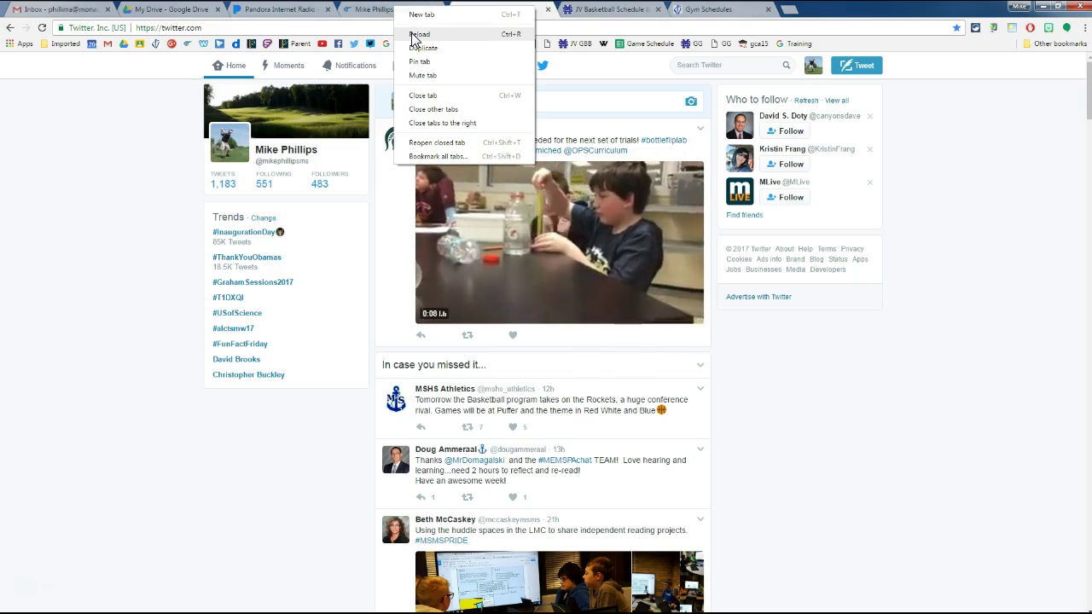
click(367, 9)
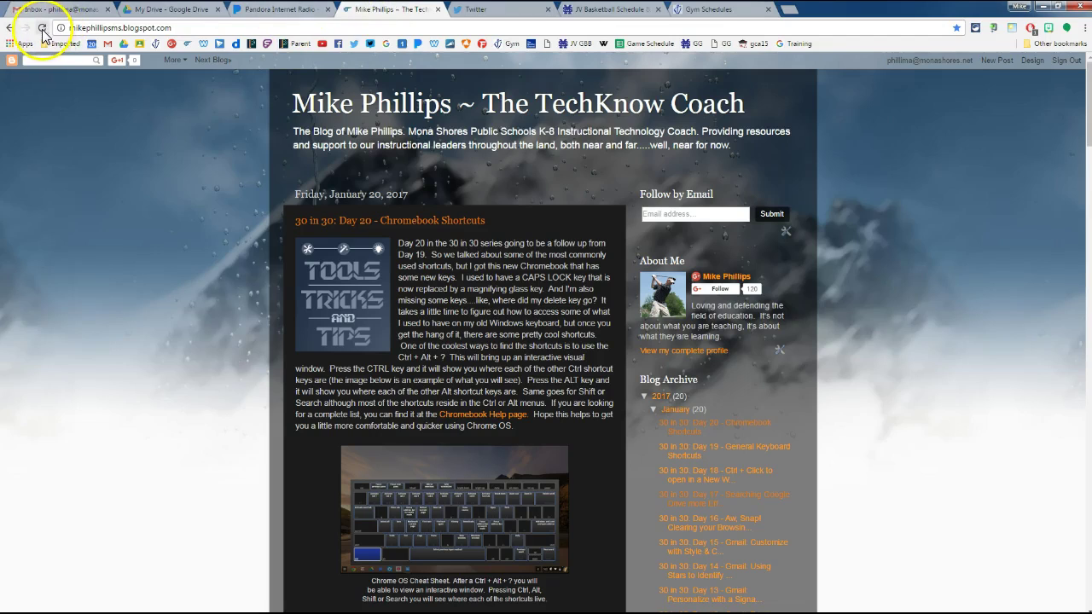
- Duplicate the blog tab, switch between both copies and close the duplicate
right_click(381, 12)
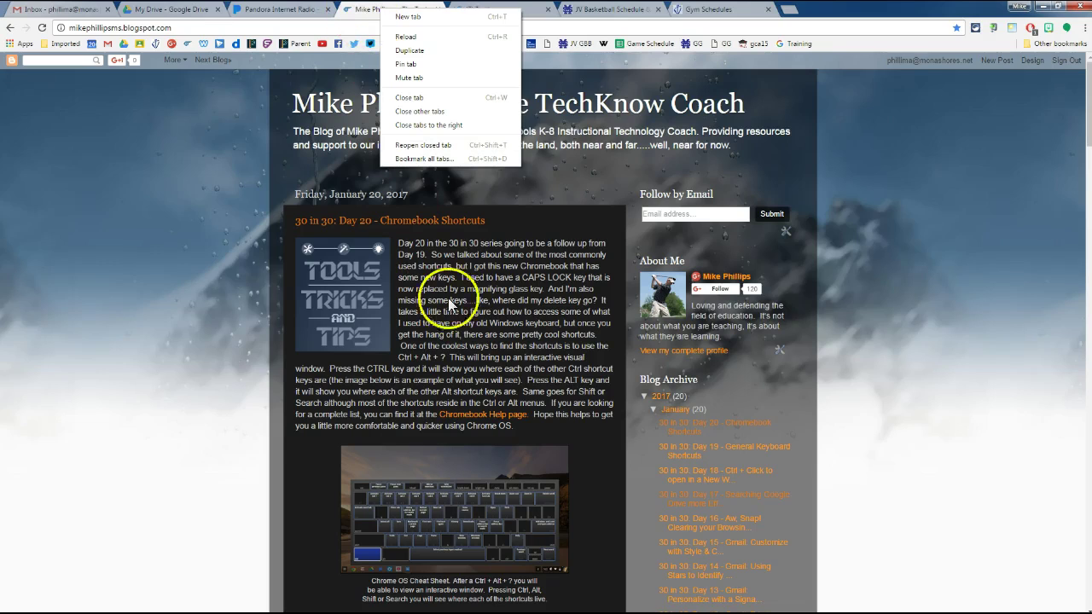
click(413, 51)
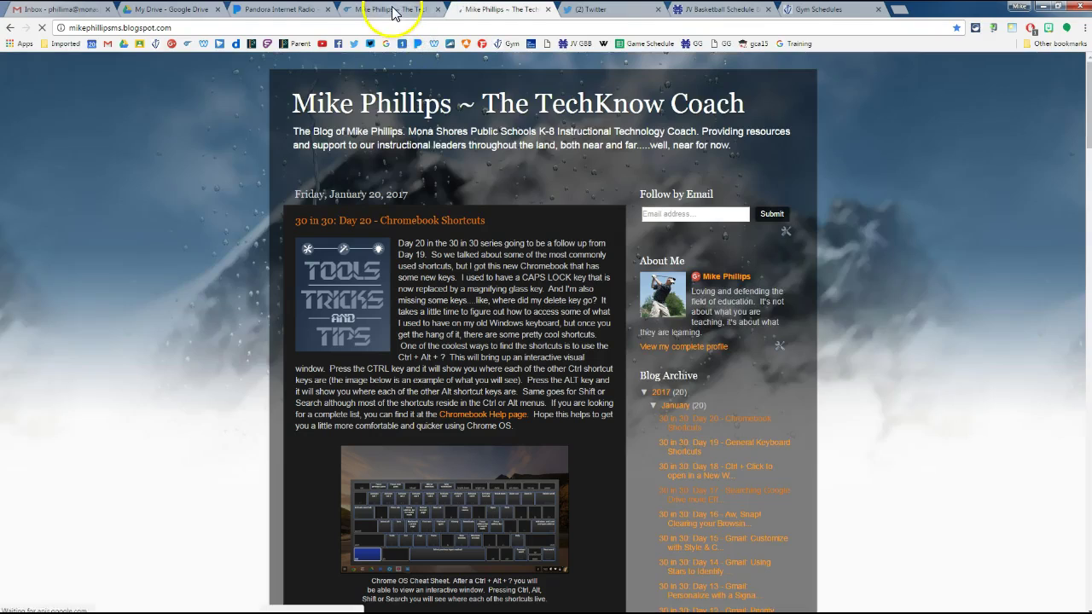
click(433, 19)
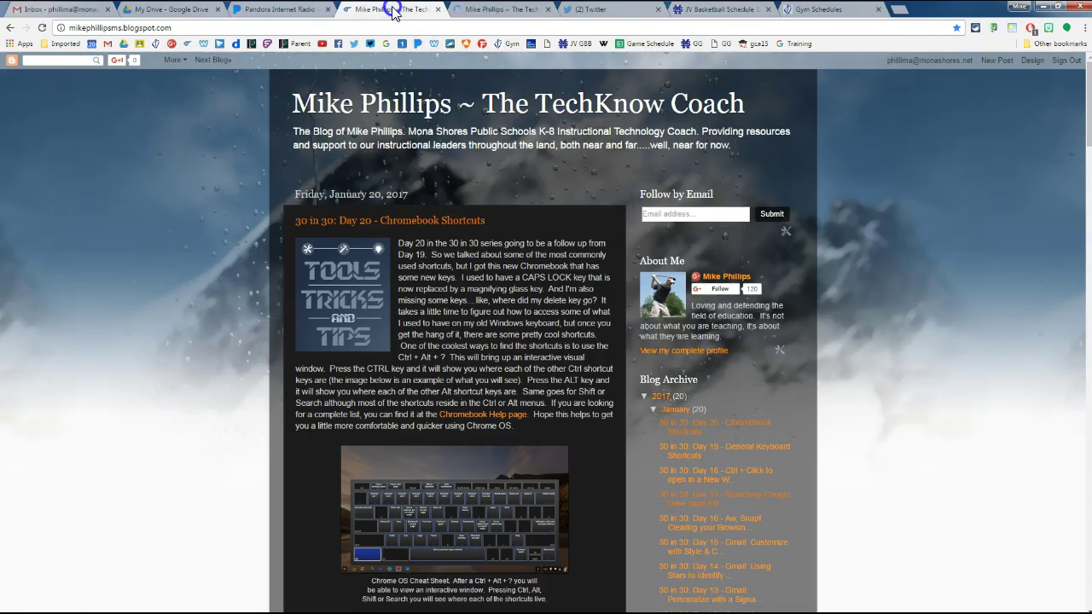
click(475, 11)
click(547, 9)
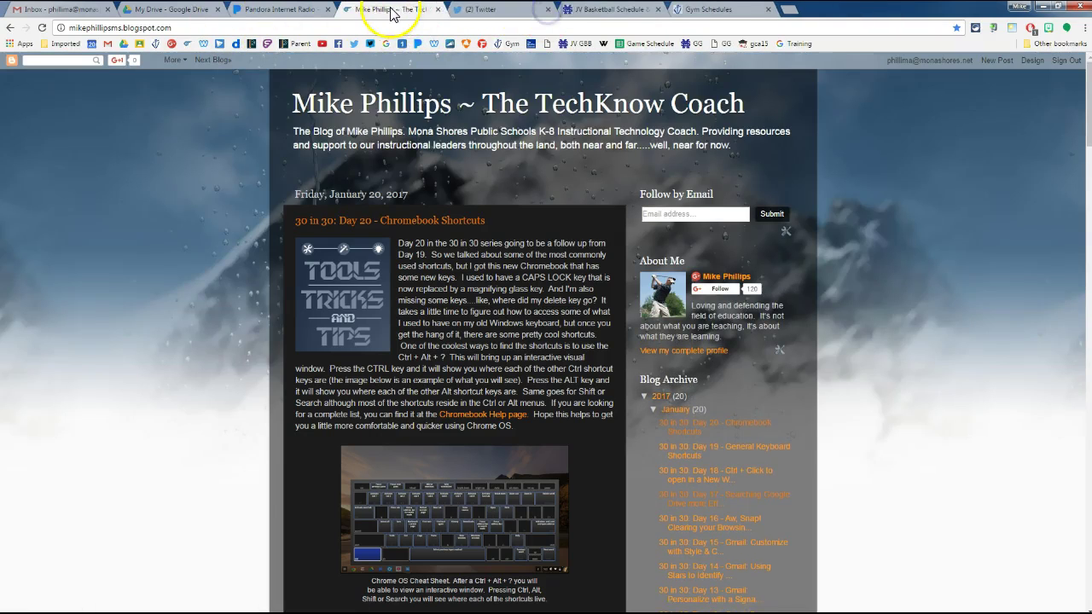
- Pin the blog tab and try to move the pinned tab in among the regular tabs
right_click(393, 10)
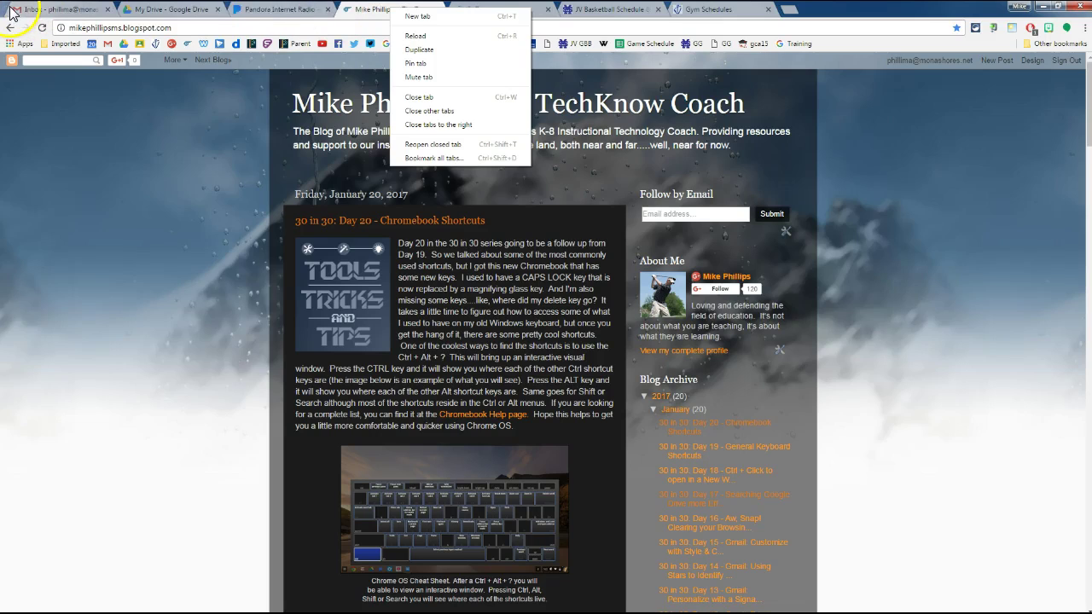
click(423, 65)
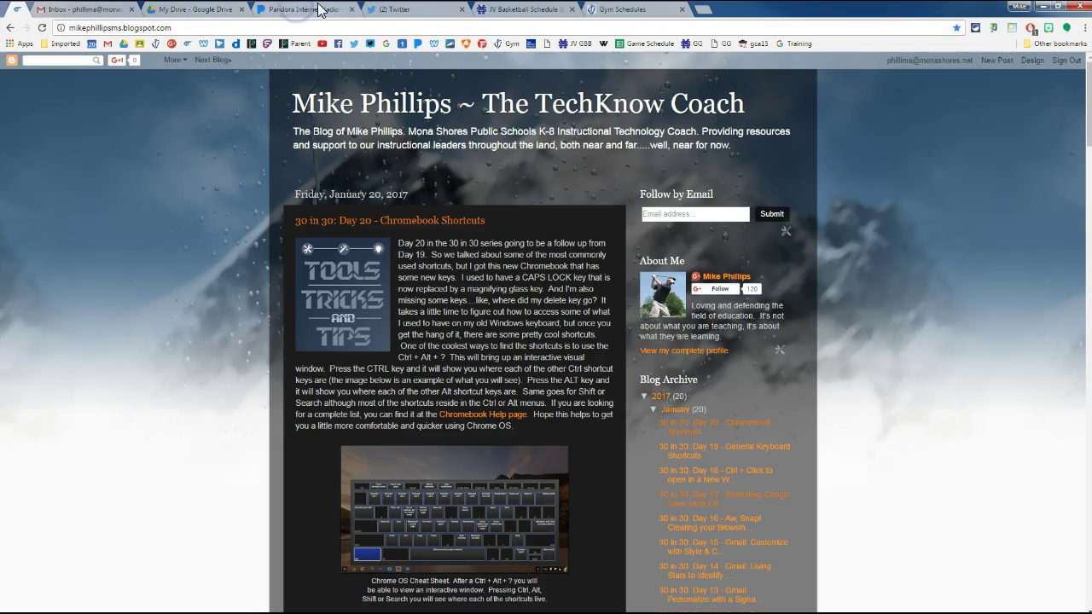
drag(17, 16, 468, 12)
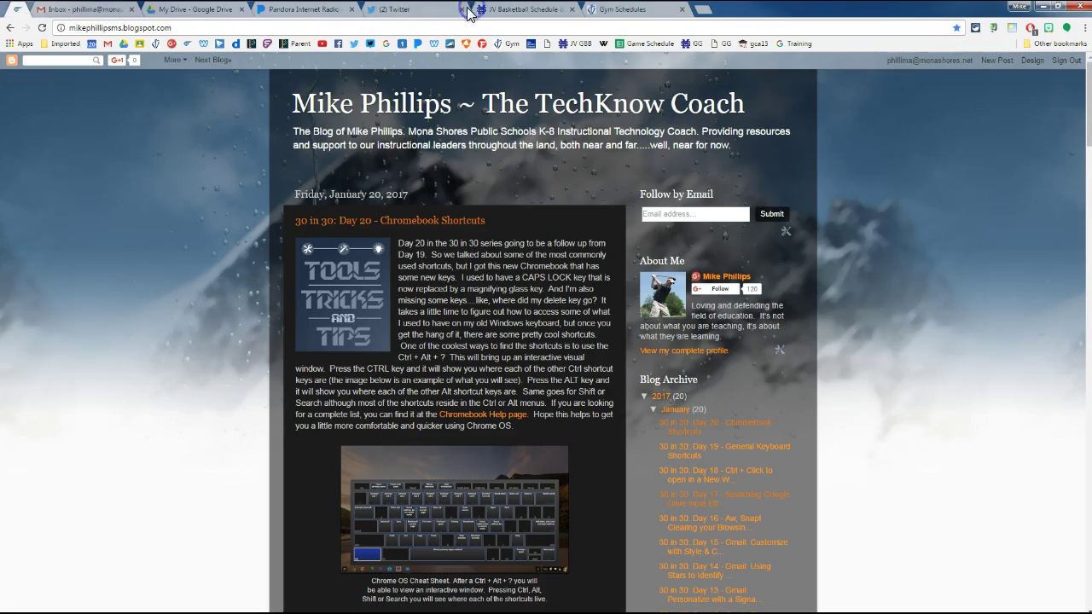
- Unpin the blog tab and move it back between the Pandora and Twitter tabs
right_click(18, 15)
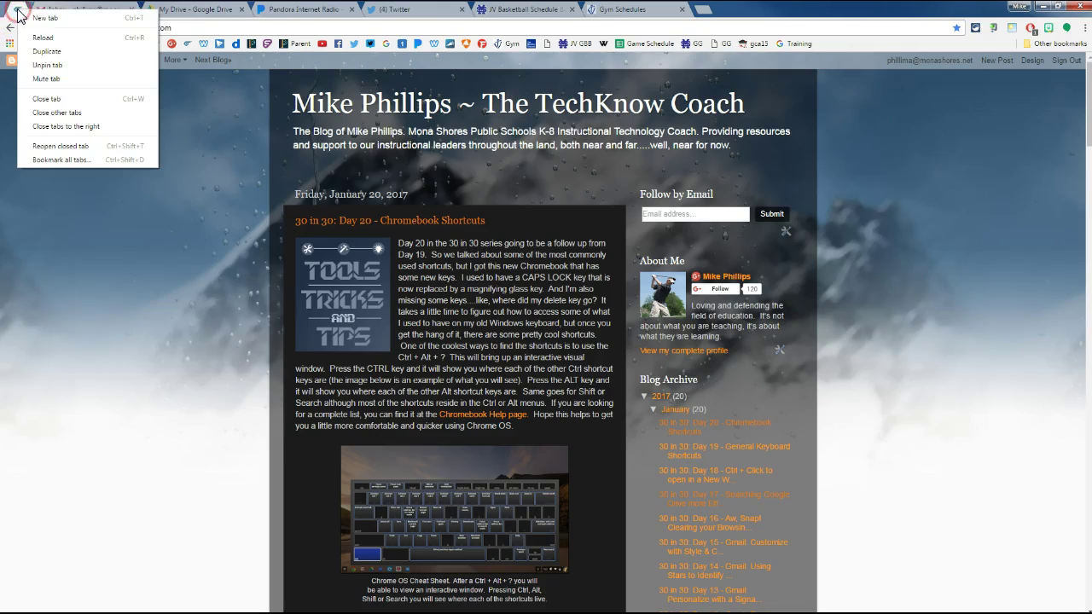
click(51, 73)
drag(33, 12, 369, 22)
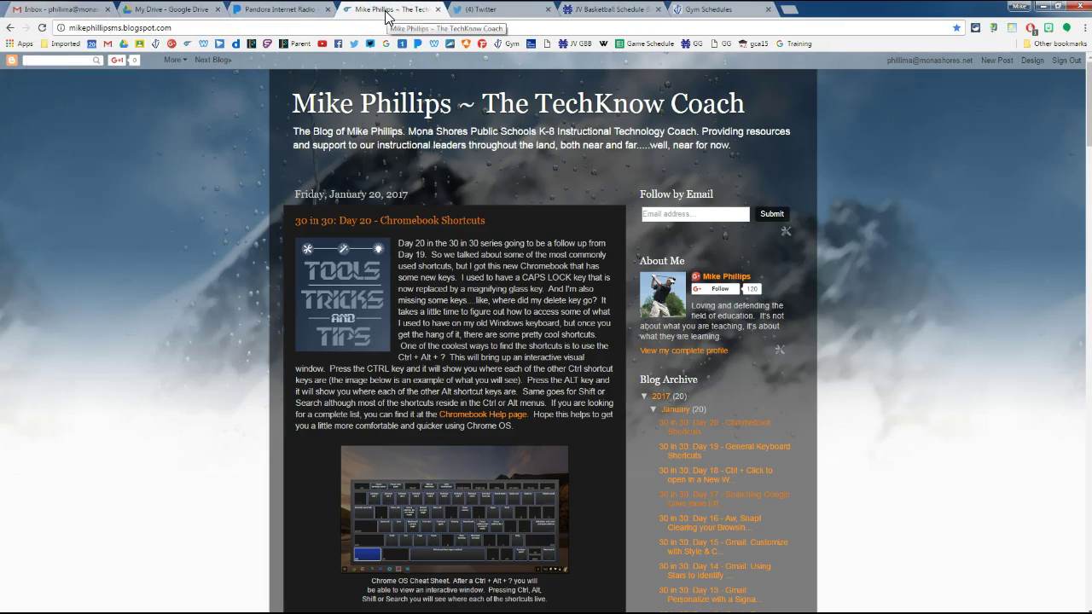
right_click(388, 12)
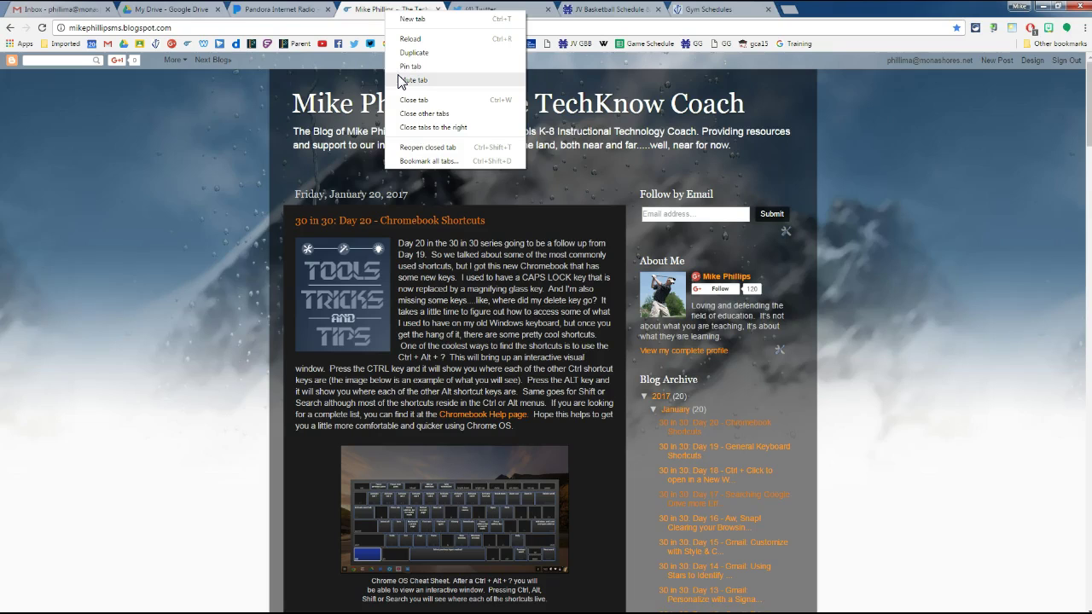
click(286, 8)
click(394, 11)
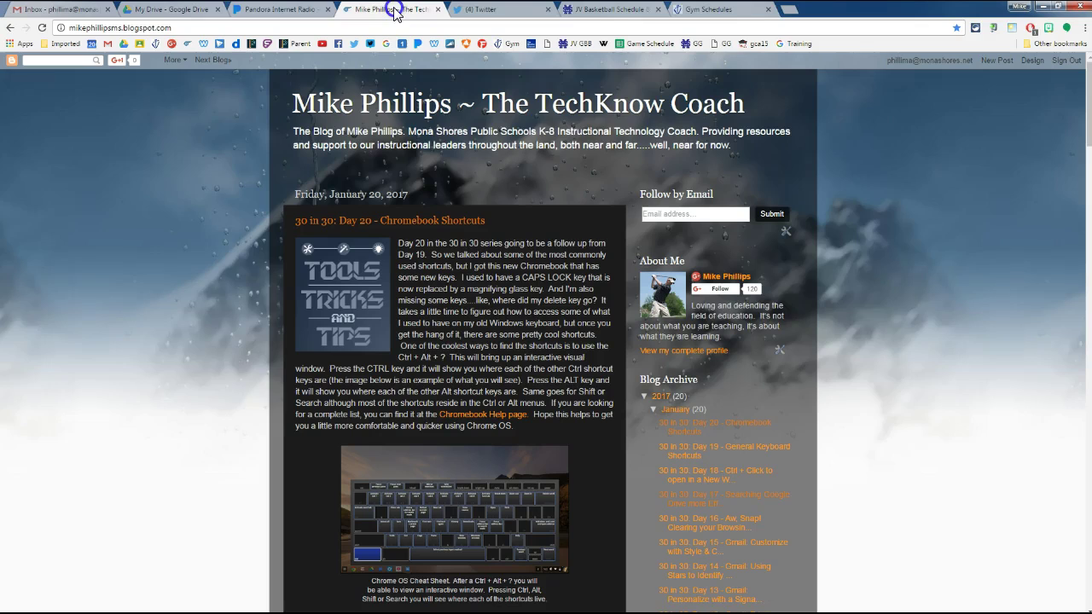
- Open Hooda Math's Coffee Shop Game page in a new tab
click(788, 12)
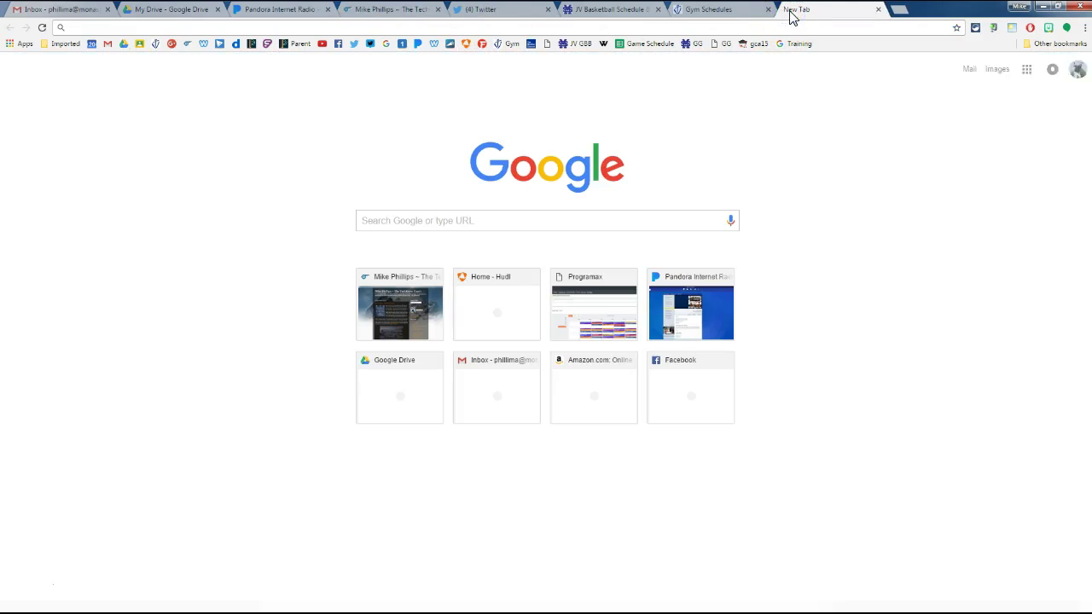
text(hood)
key(Down)
key(Down)
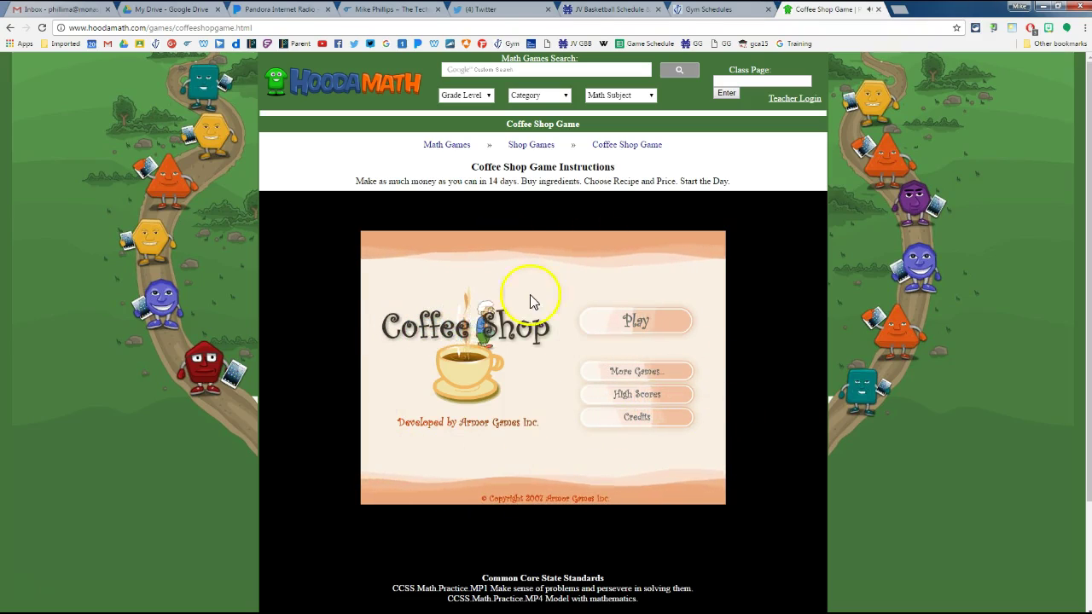
- Start music playback on Pandora, and mute the Coffee Shop Game tab from the blog page
click(298, 9)
click(539, 86)
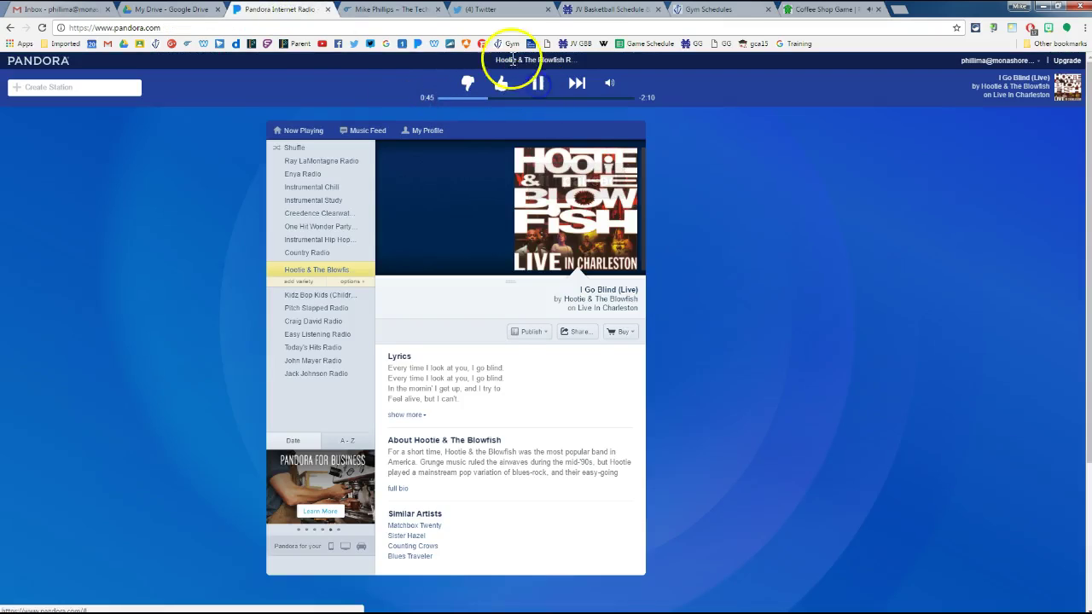
click(378, 10)
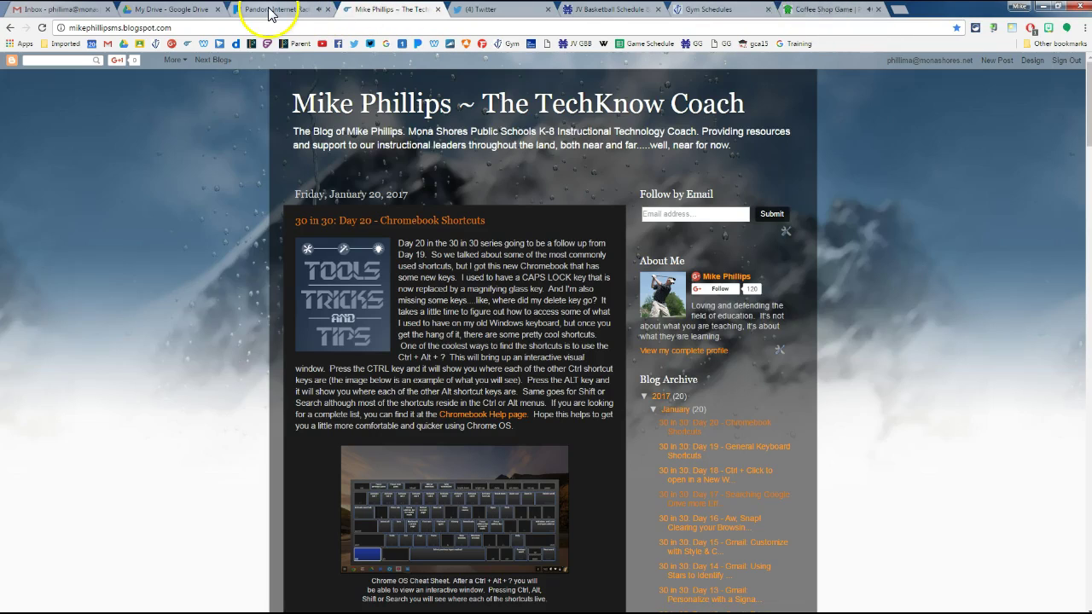
right_click(836, 13)
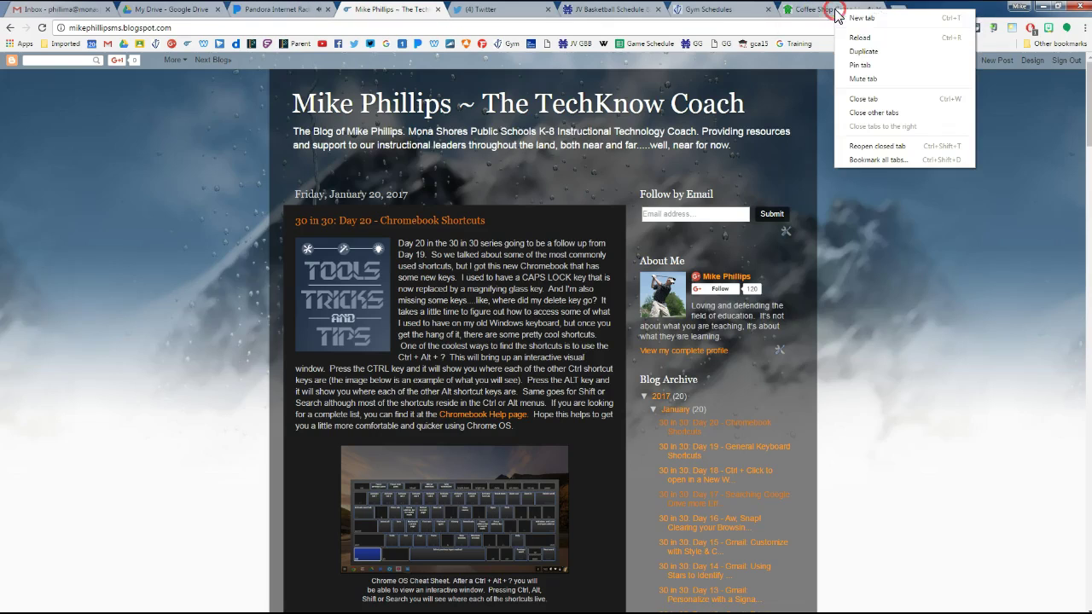
click(857, 76)
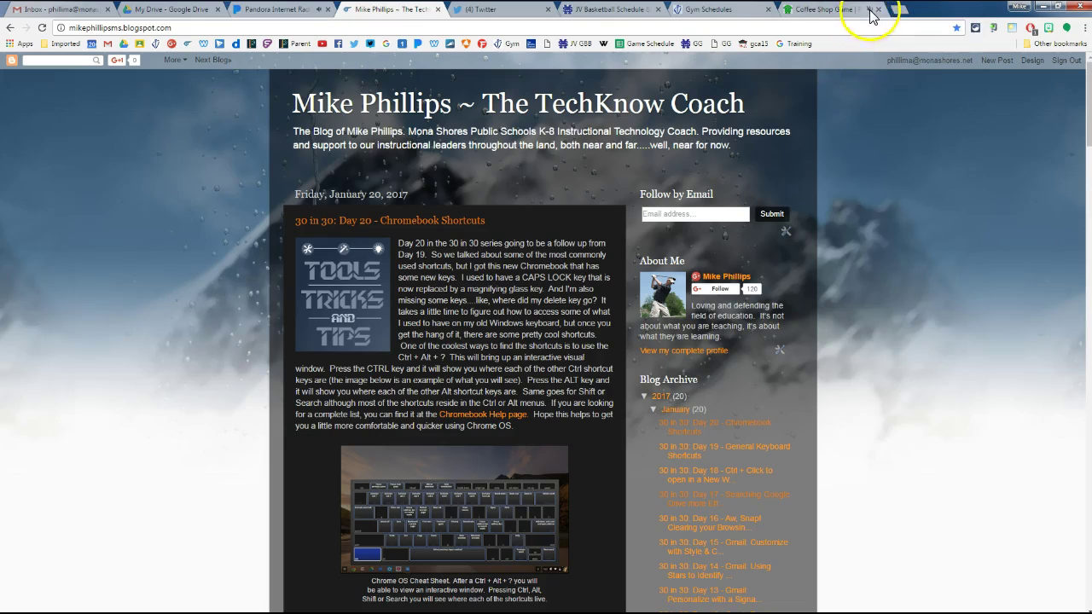
- Pause the Pandora music and close the Coffee Shop Game tab
click(282, 9)
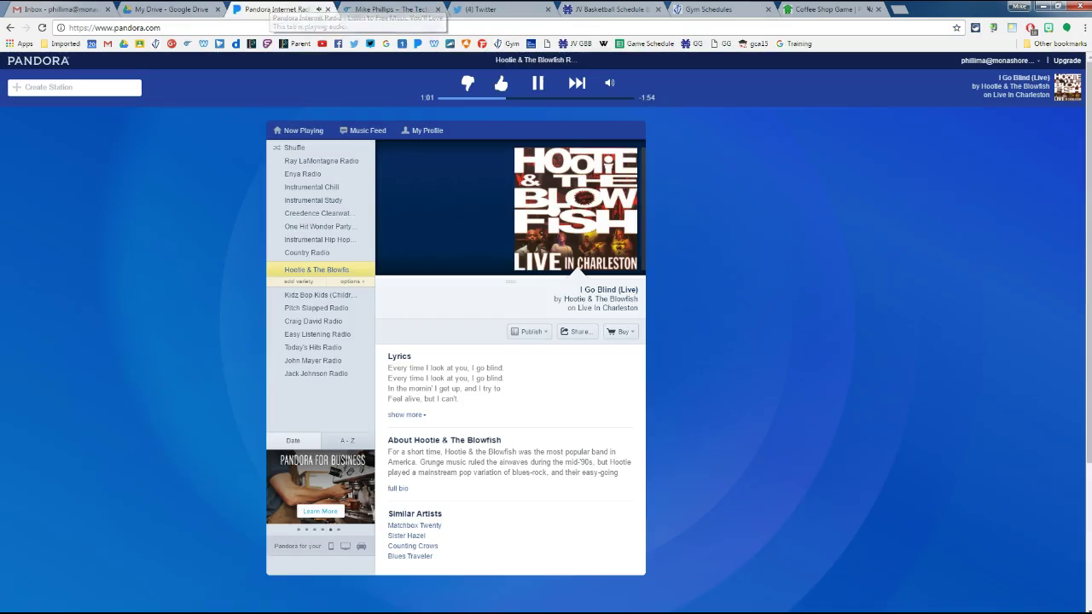
click(538, 82)
click(836, 14)
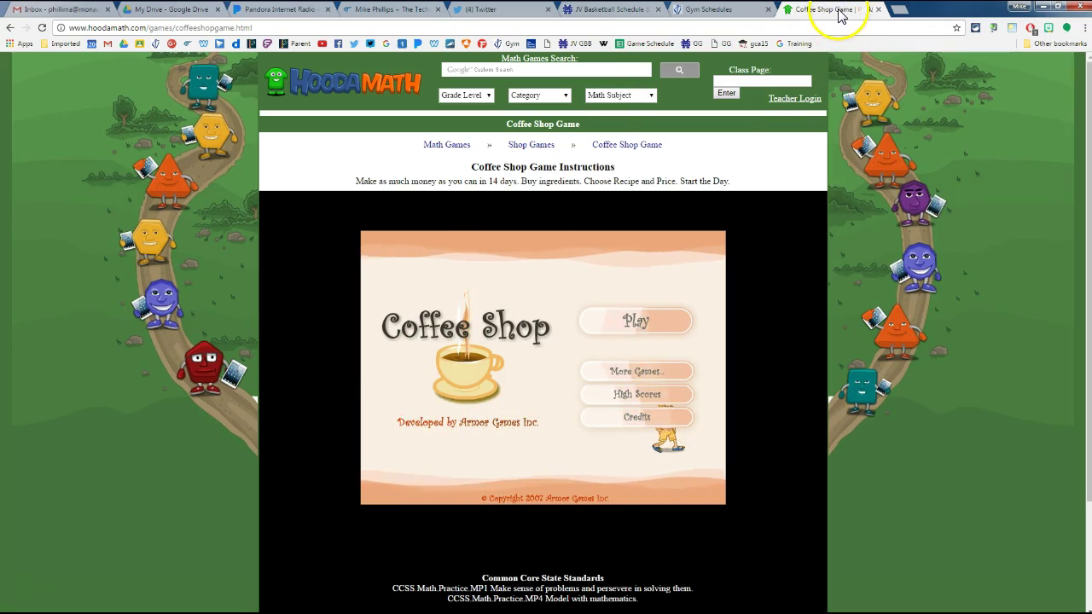
click(876, 9)
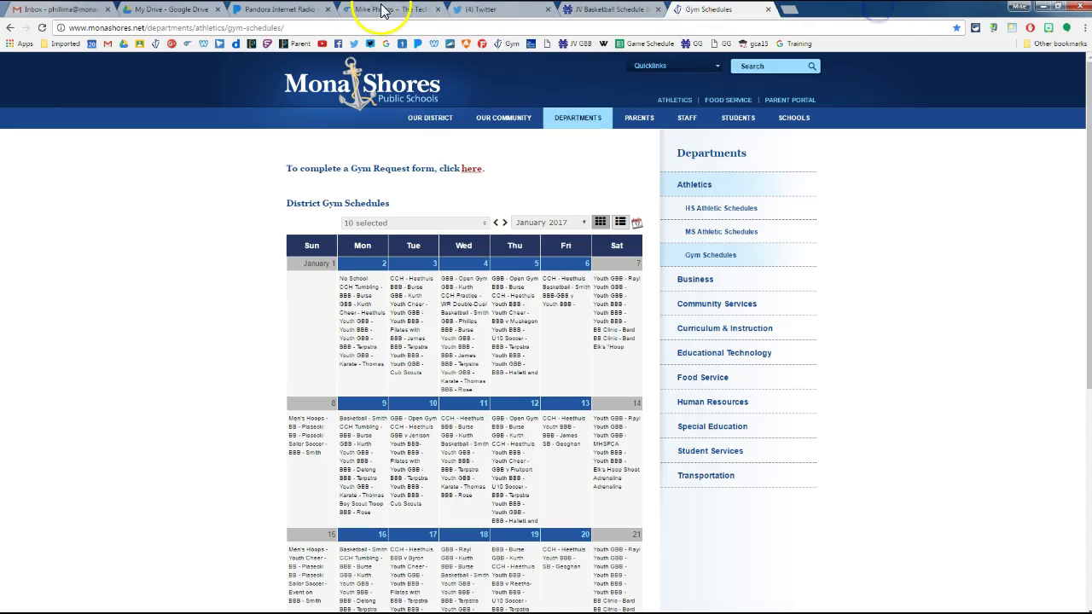
- Close all tabs to the right of the blog tab in one operation
click(383, 9)
right_click(384, 10)
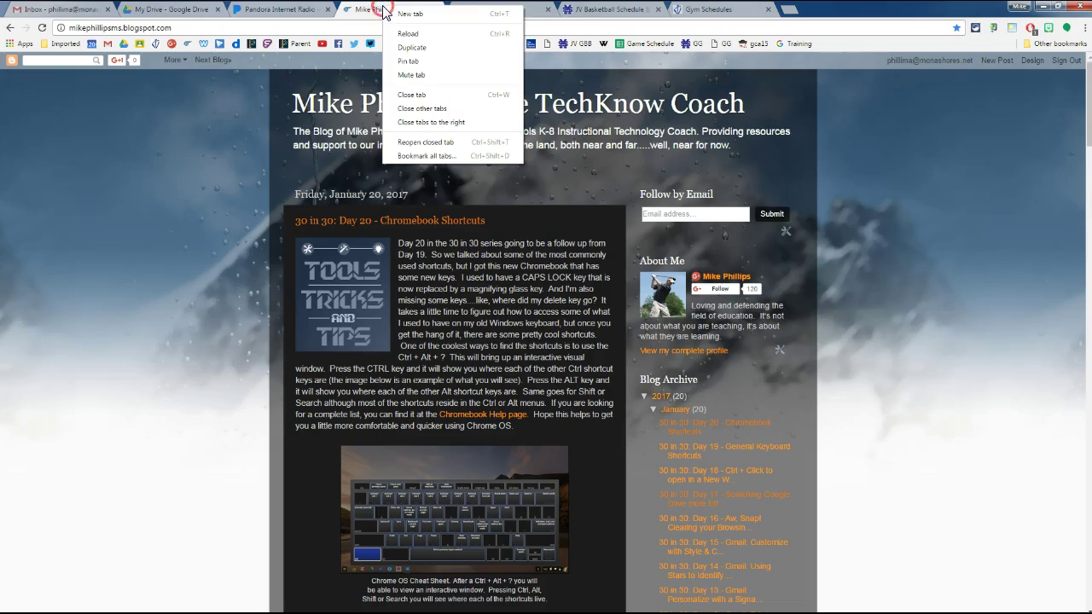
click(405, 110)
click(425, 124)
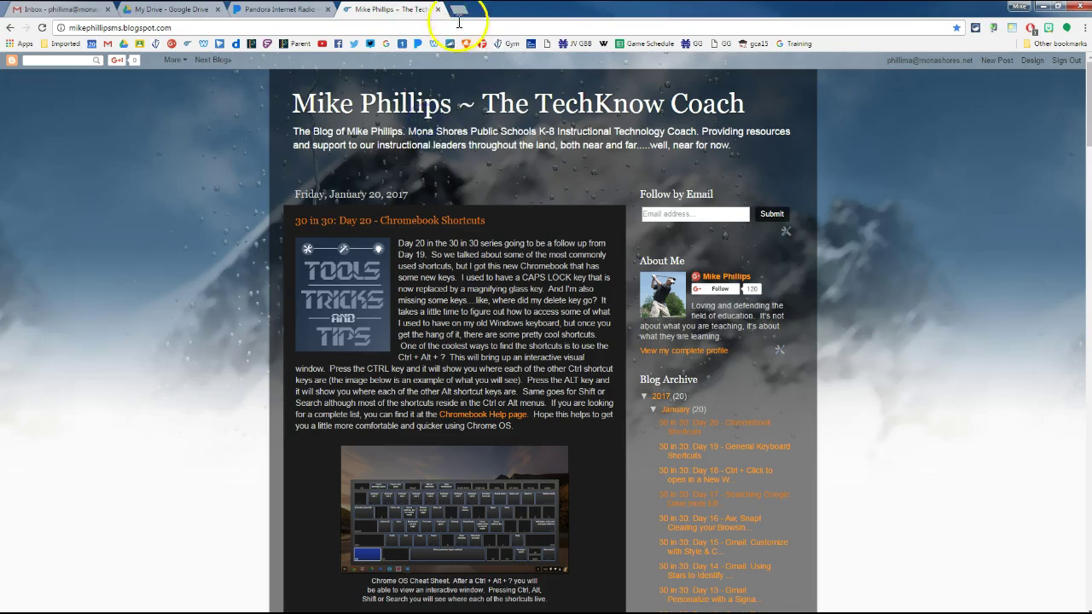
- Reopen the closed Twitter, JV Basketball Schedule and Gym Schedules tabs, and return to the blog tab
right_click(415, 10)
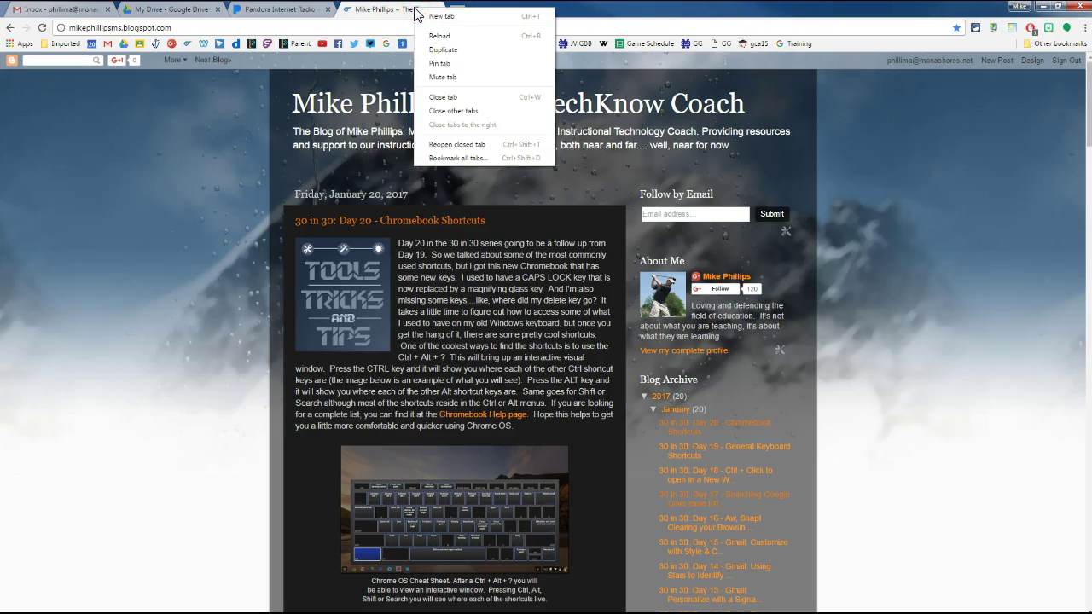
click(464, 144)
right_click(417, 10)
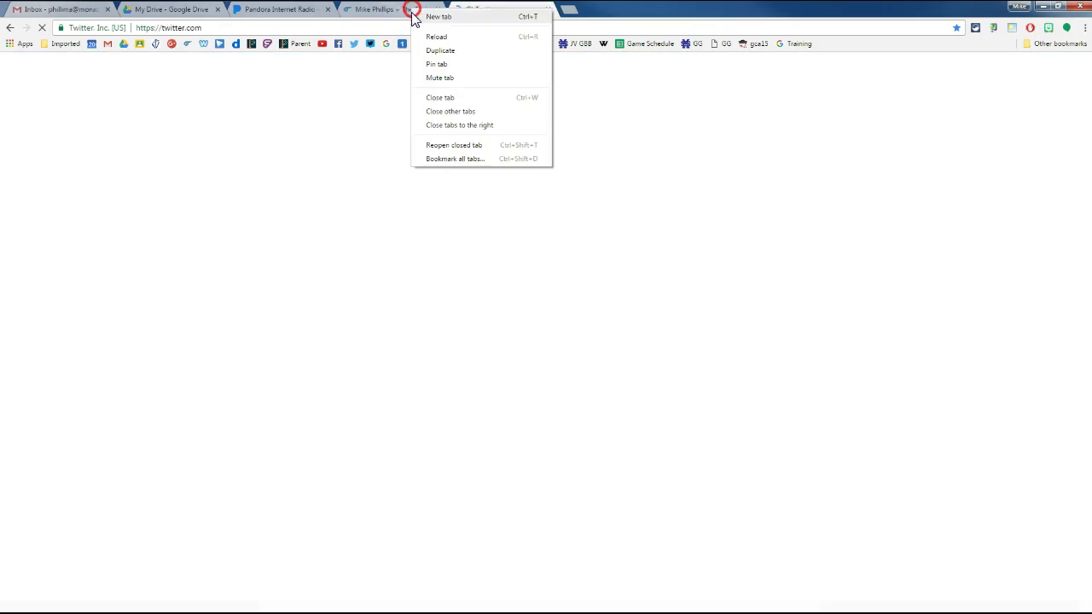
click(455, 143)
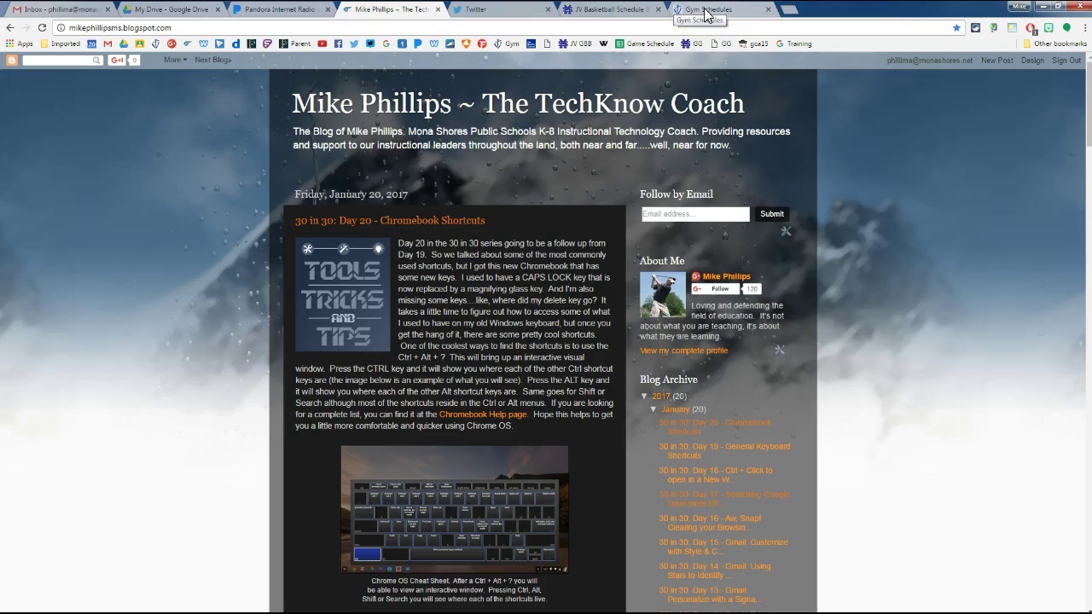
right_click(632, 16)
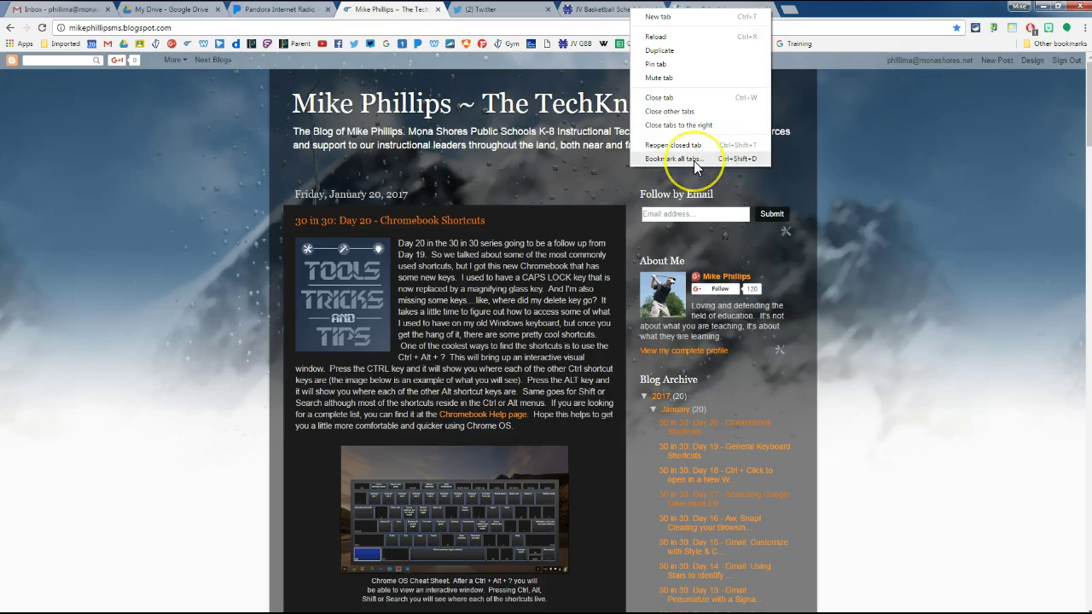
right_click(393, 19)
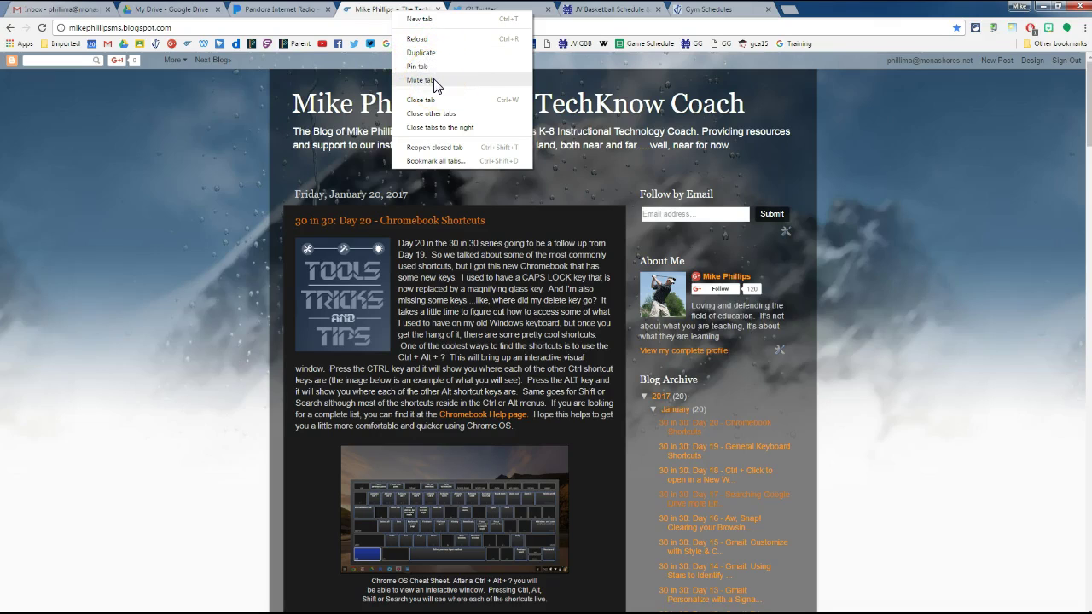
click(434, 152)
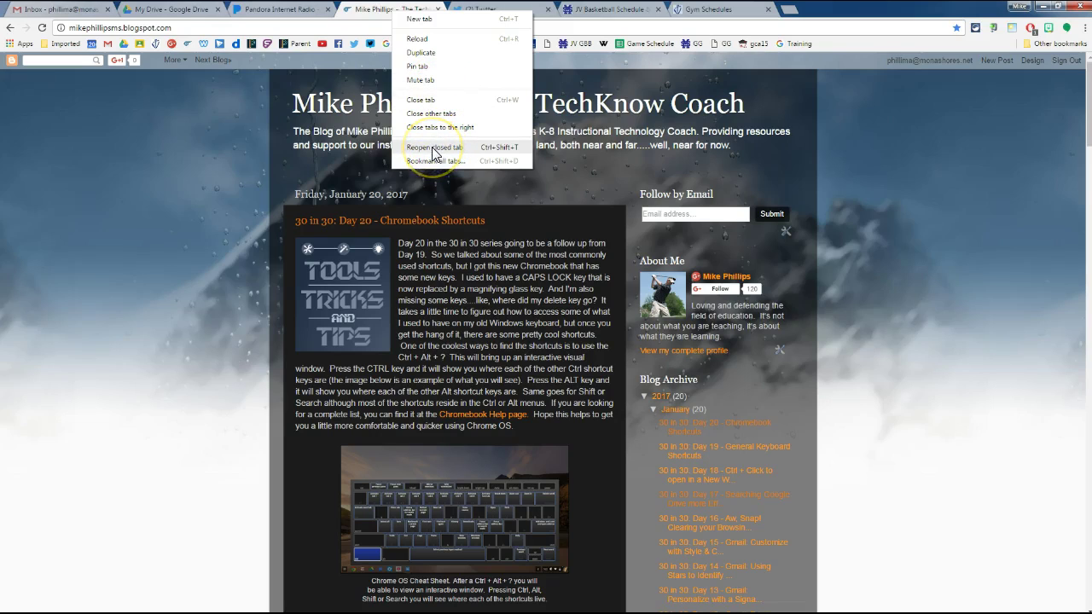